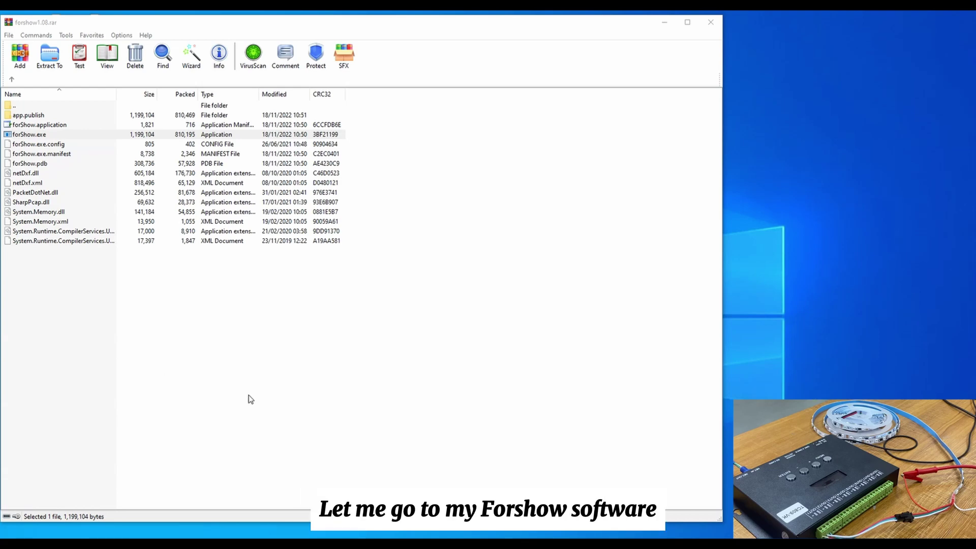
Launch forShow.exe from the archive and select the 192.168.1.152 Realtek PCIe GBE Family Controller as the network card.
double_click(77, 135)
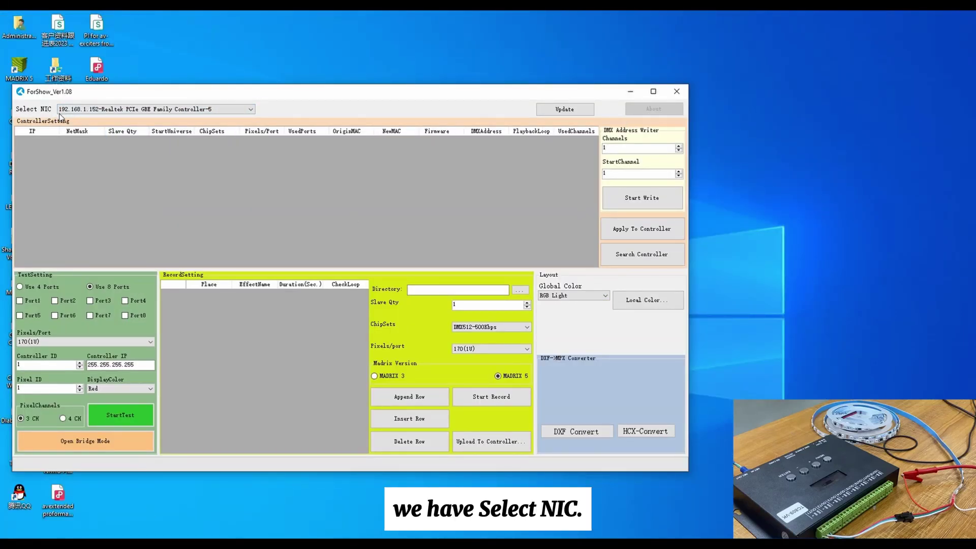
click(247, 112)
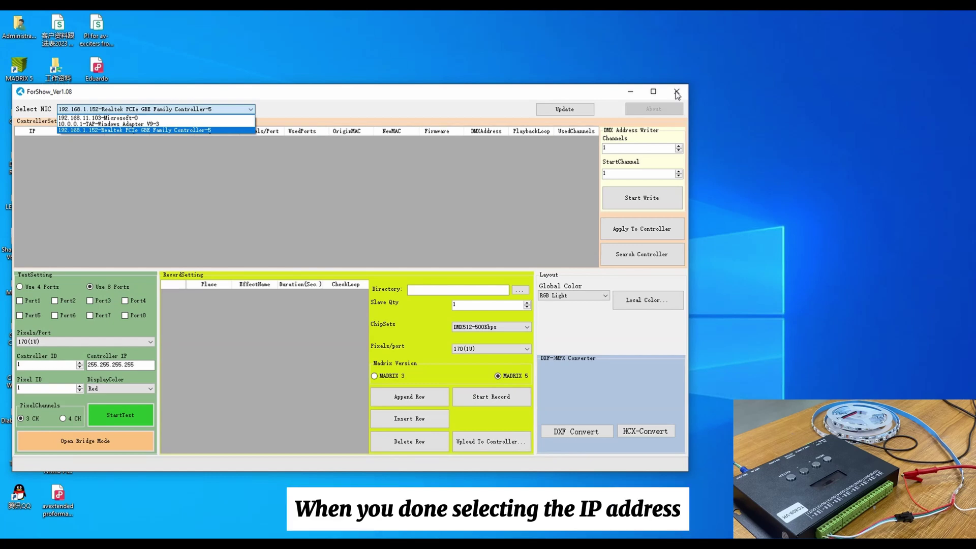
click(151, 131)
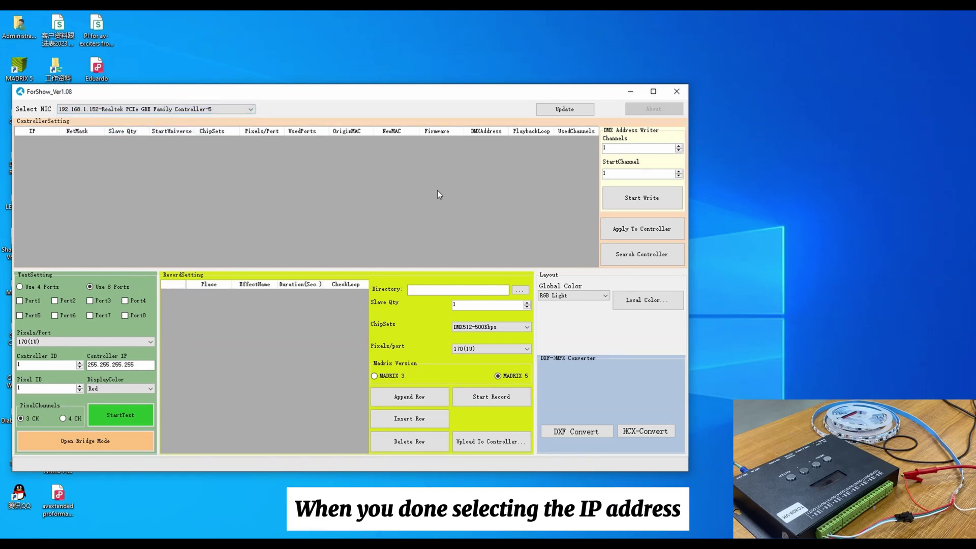
Search for the connected controller and set its chipset to WS2811.
click(648, 258)
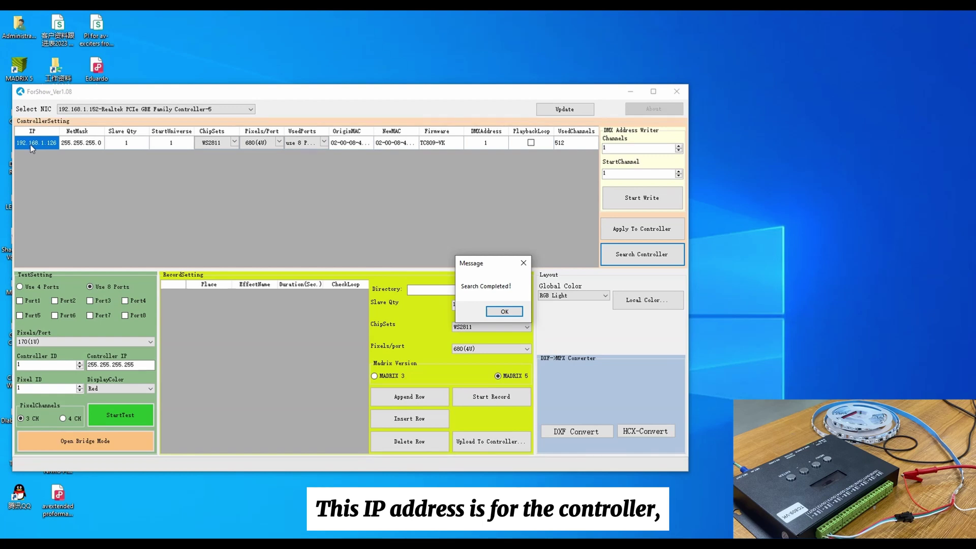
key(Return)
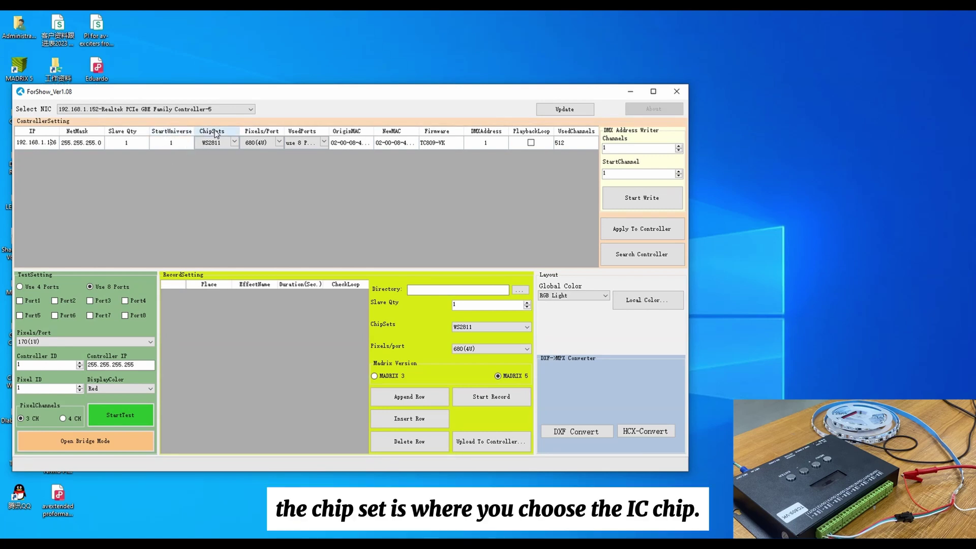
click(235, 146)
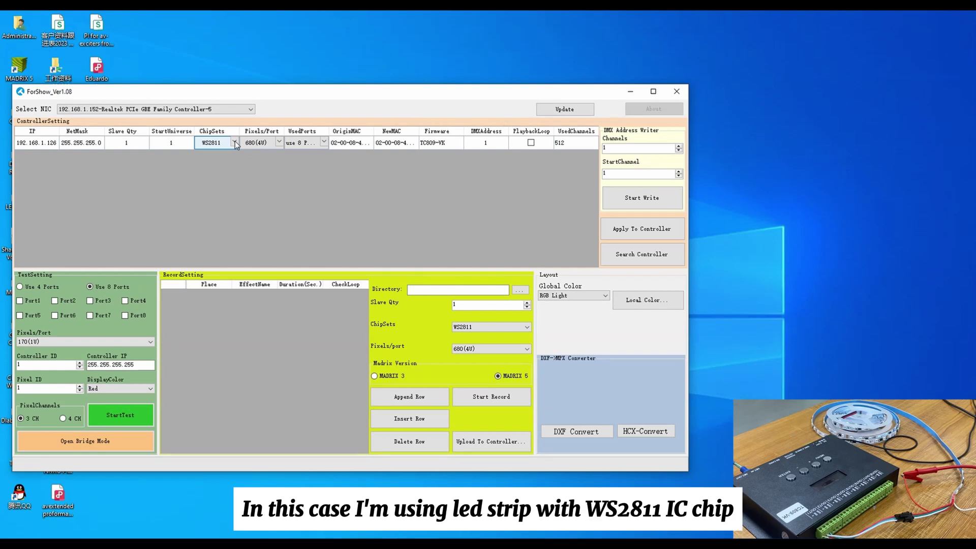
click(235, 142)
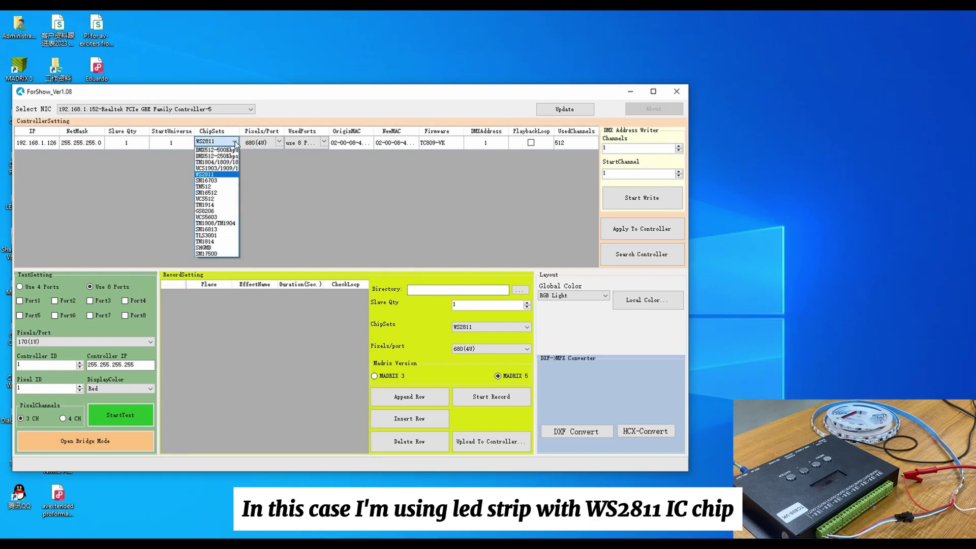
click(223, 175)
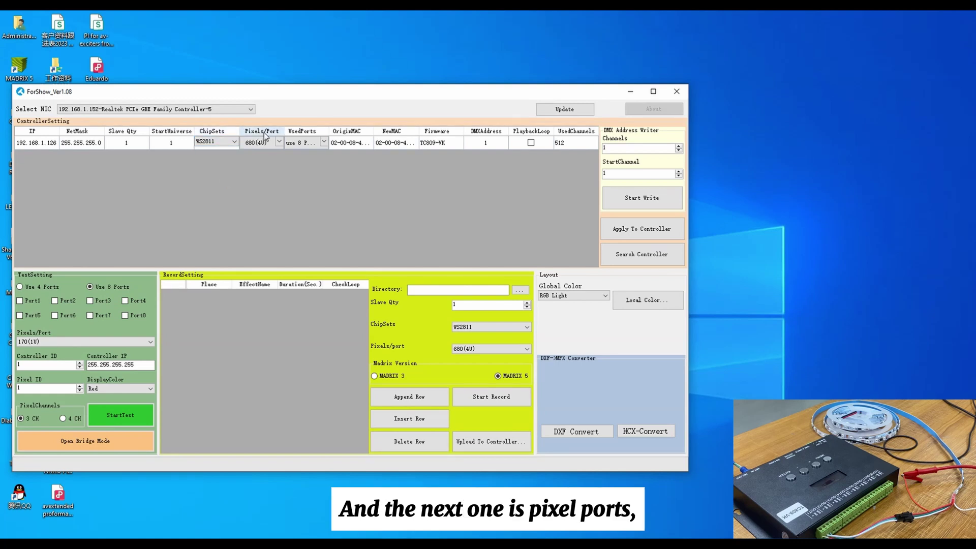
Set the controller's pixels per port to 680(4U).
click(277, 142)
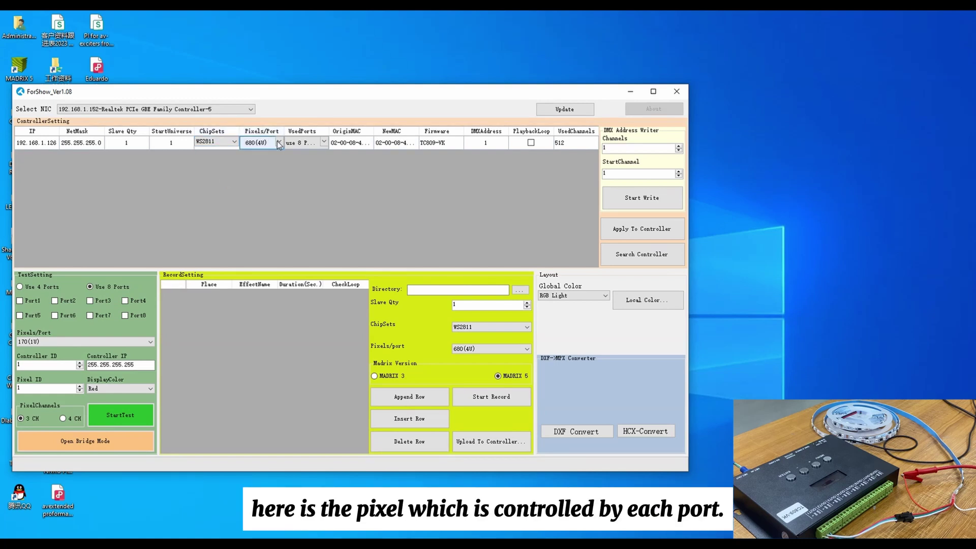
click(285, 149)
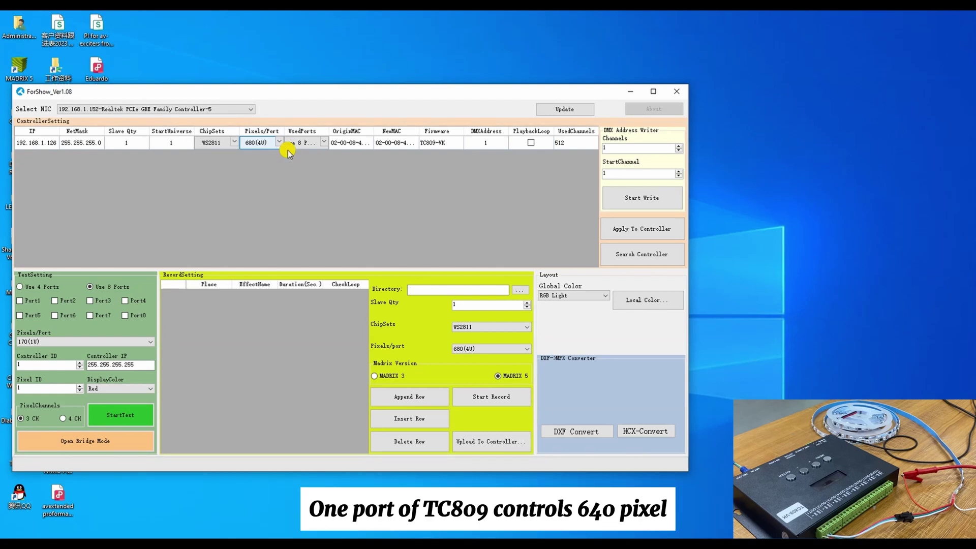
click(279, 143)
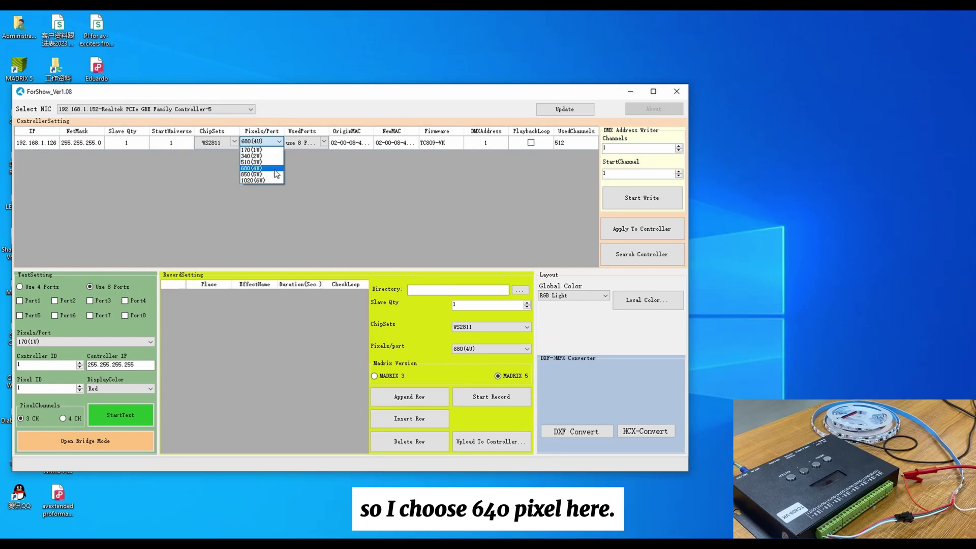
click(275, 168)
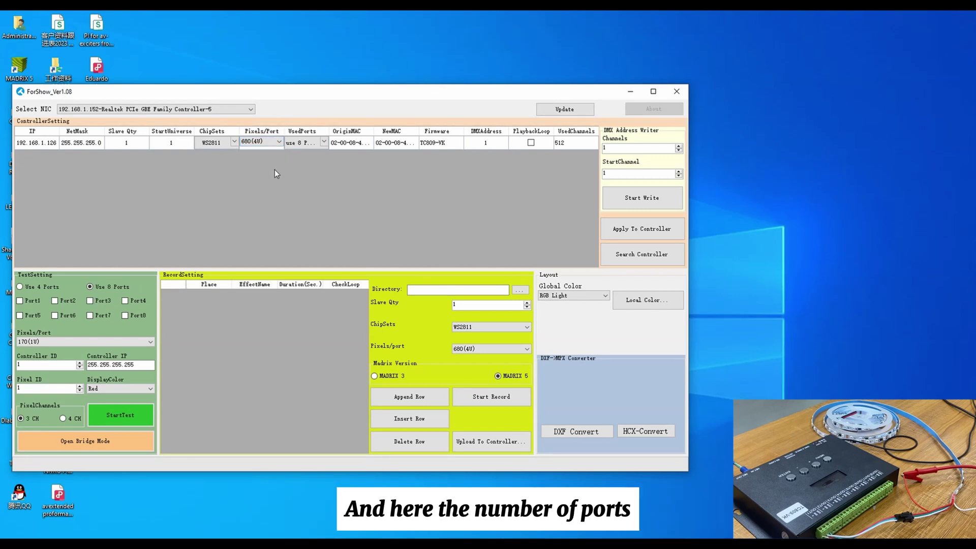
Set the controller to use 8 ports and apply the settings to it.
click(325, 143)
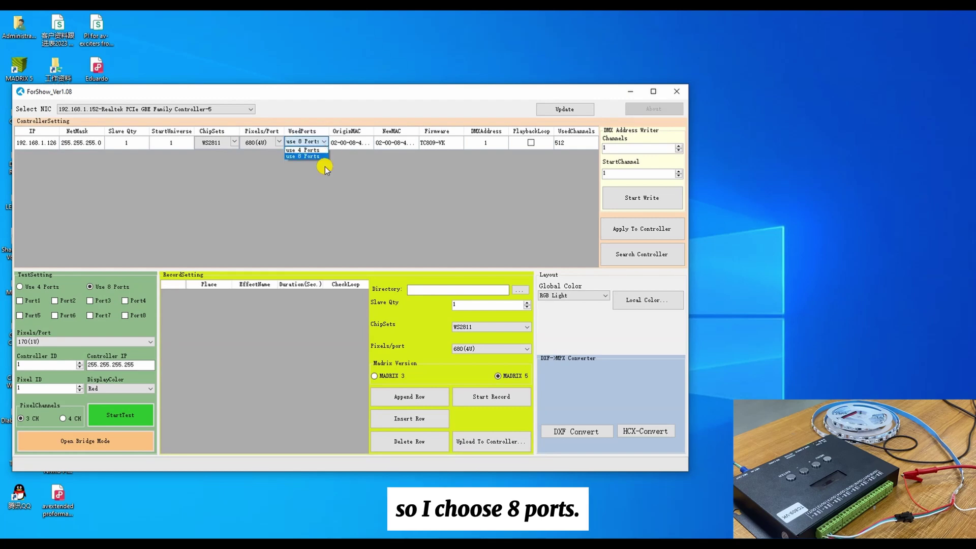
click(319, 156)
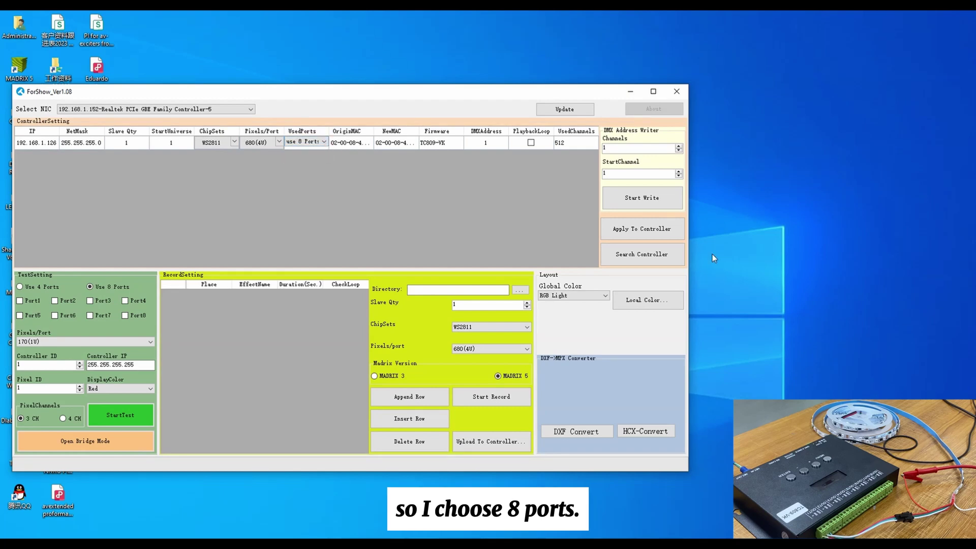
click(635, 233)
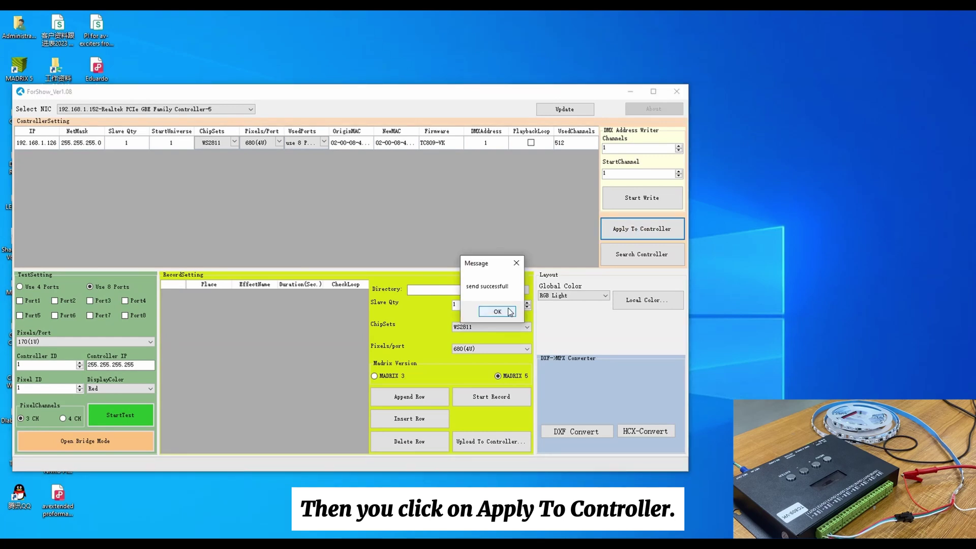
click(509, 311)
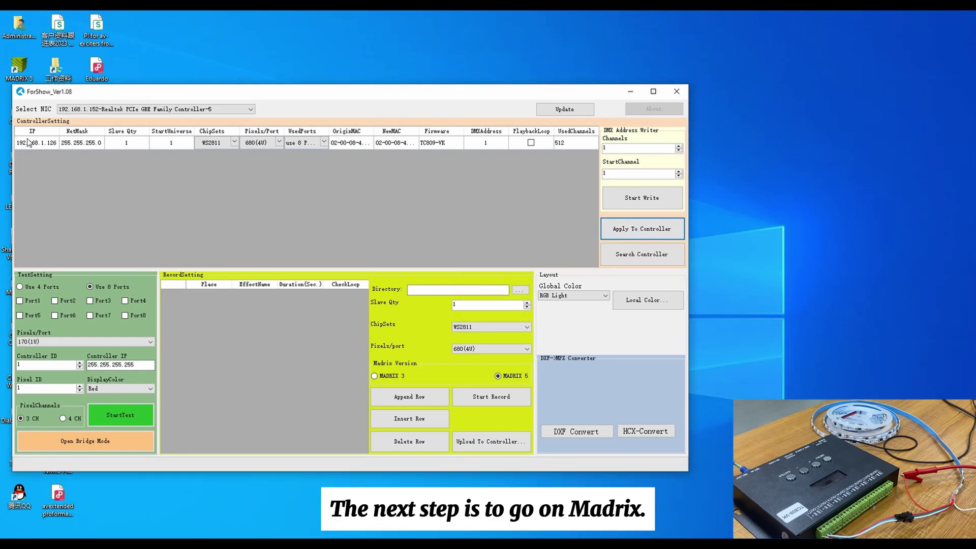
Switch to MADRIX 5 and generate a DMX matrix with a horizontal (X) fixture count of 150.
double_click(23, 73)
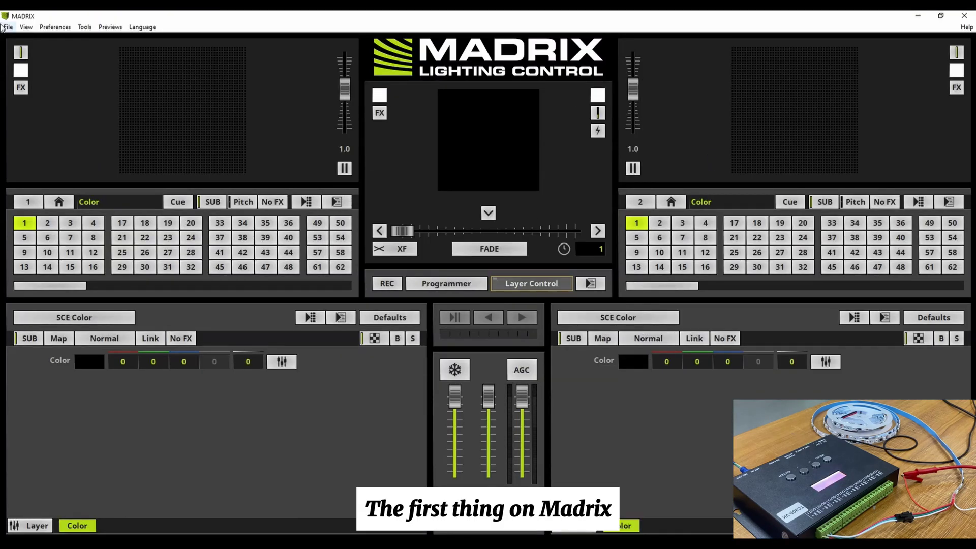
click(54, 27)
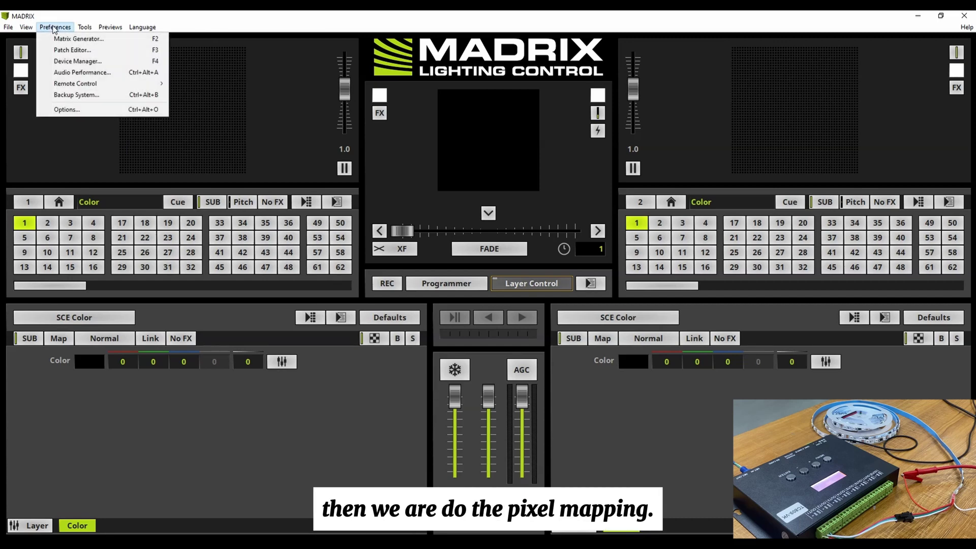
click(77, 39)
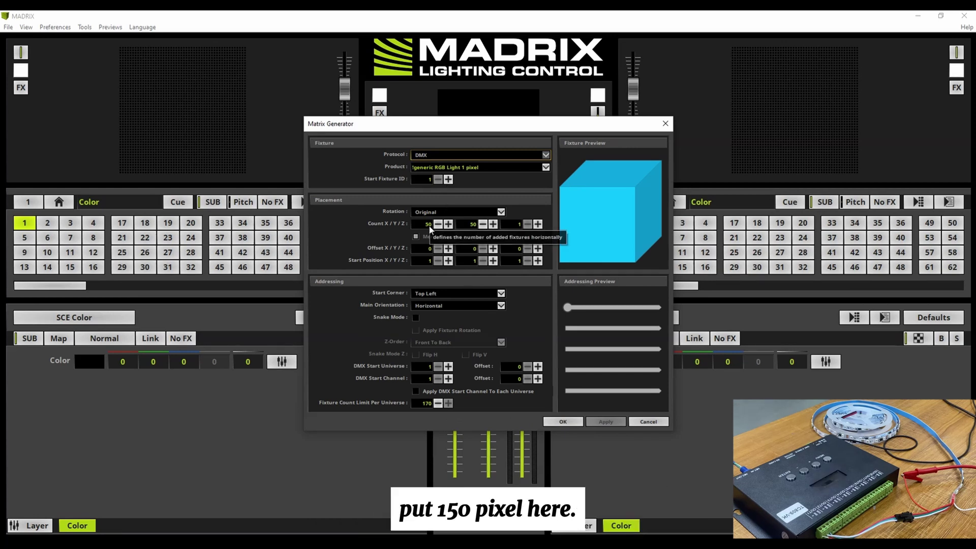
double_click(427, 224)
text(15)
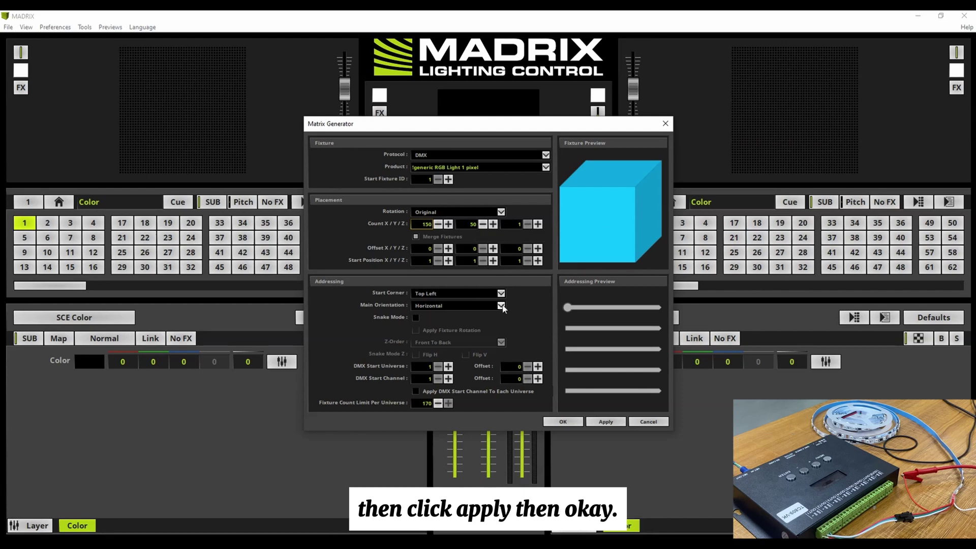
click(603, 422)
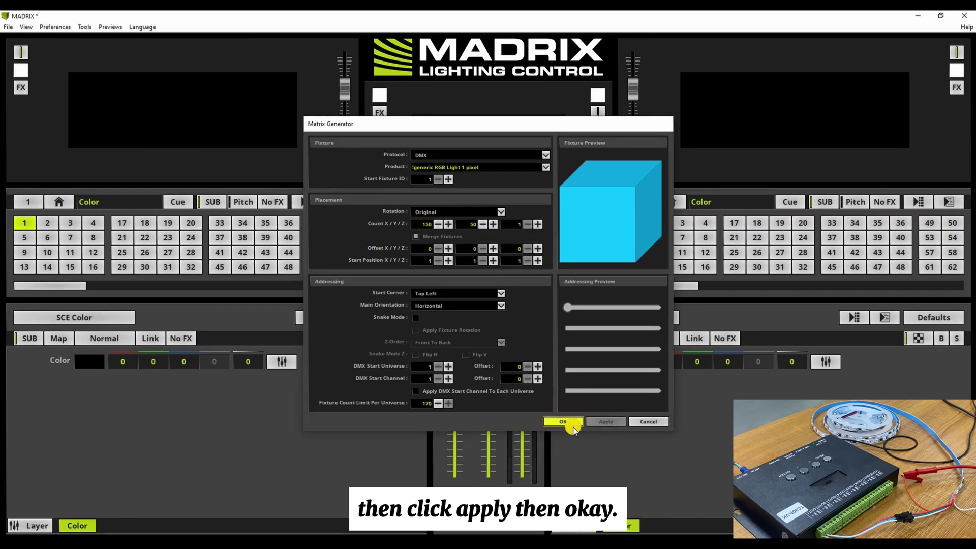
click(563, 421)
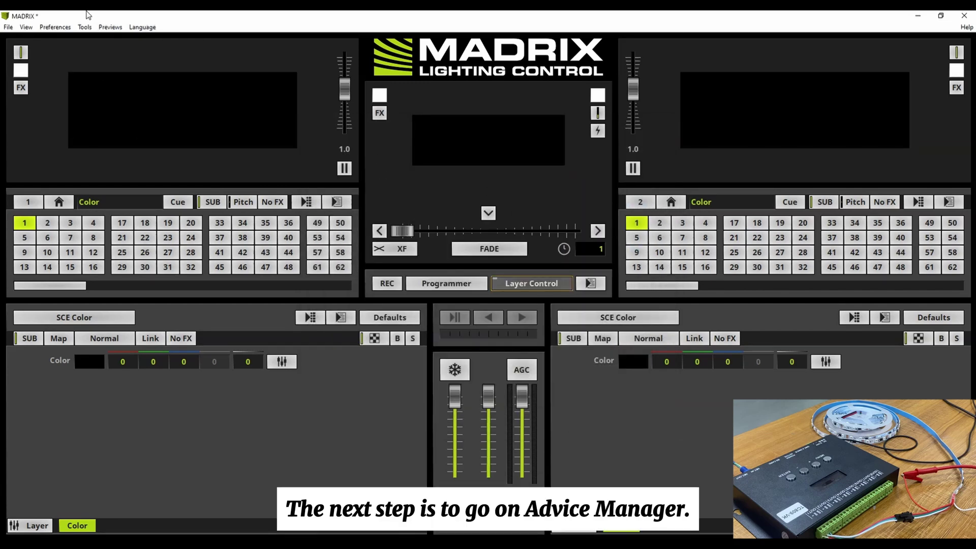
Search for Art-Net devices in the Device Manager.
click(55, 27)
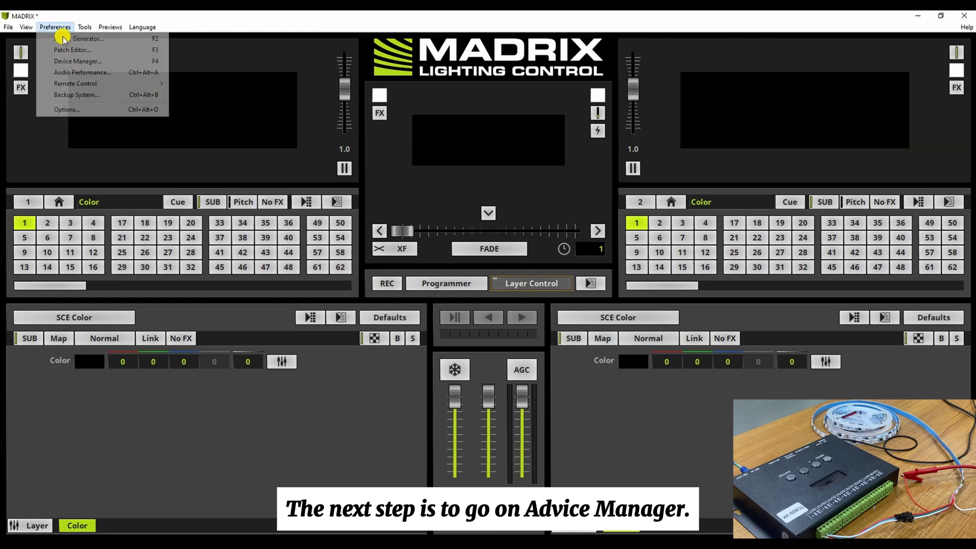
click(79, 62)
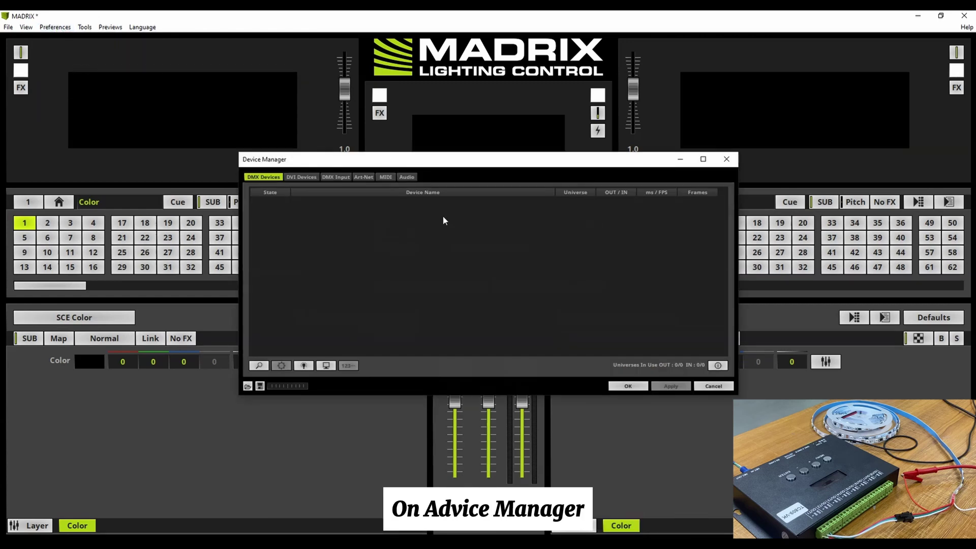
click(361, 177)
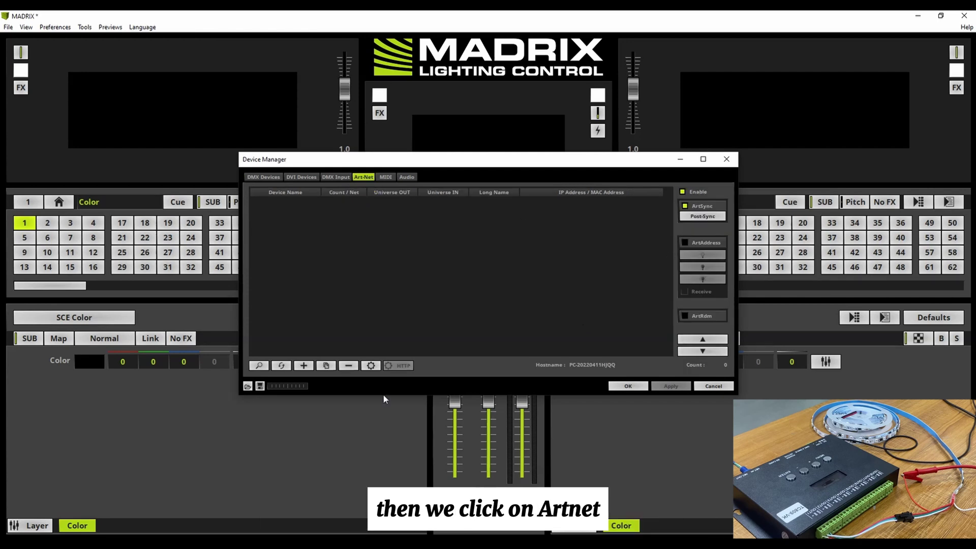
click(259, 365)
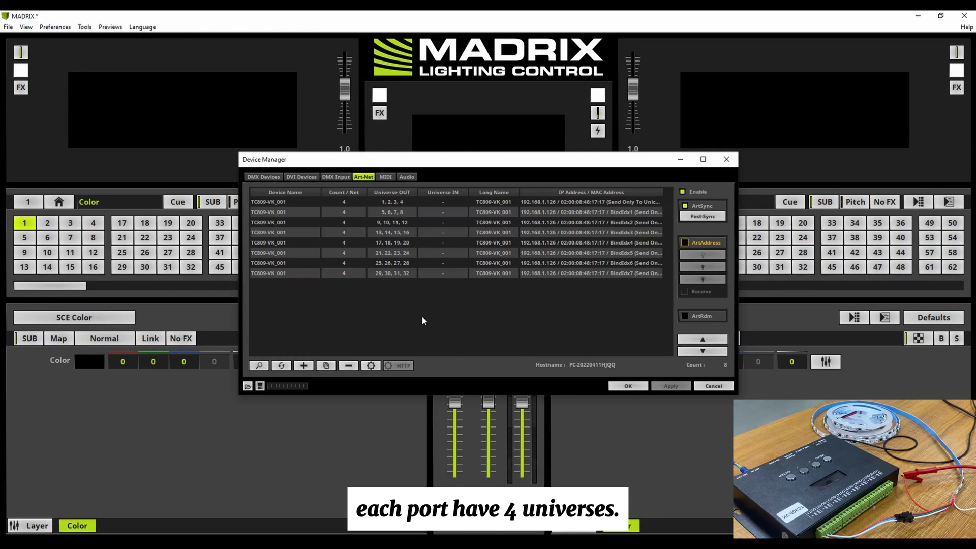
Turn on all the TC809-VK output universes in the DMX device list and accept the device settings.
click(256, 177)
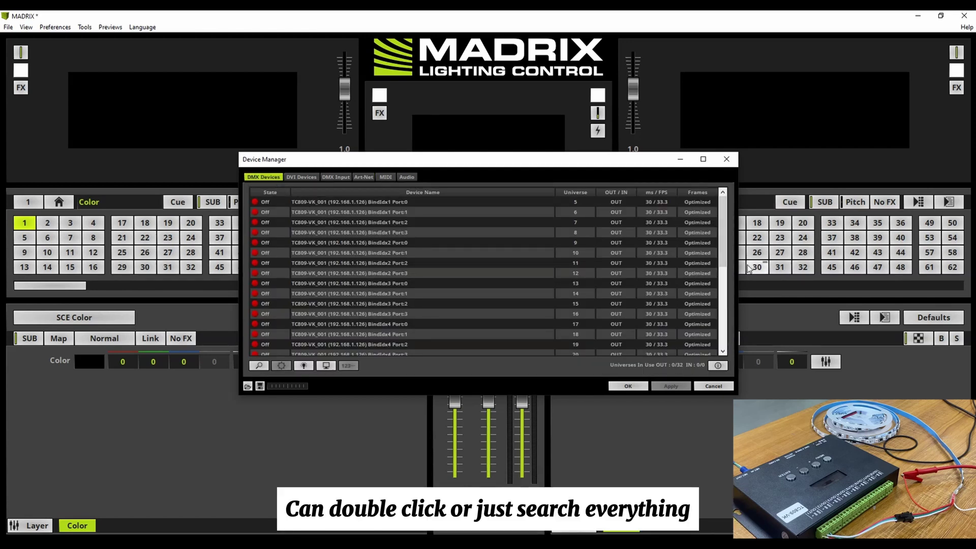
drag(721, 230, 706, 349)
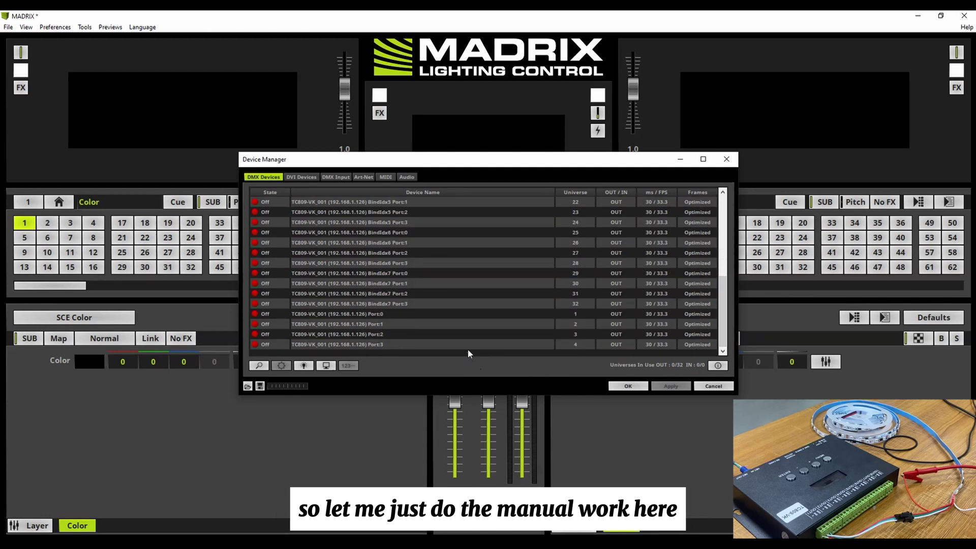
drag(467, 349, 451, 154)
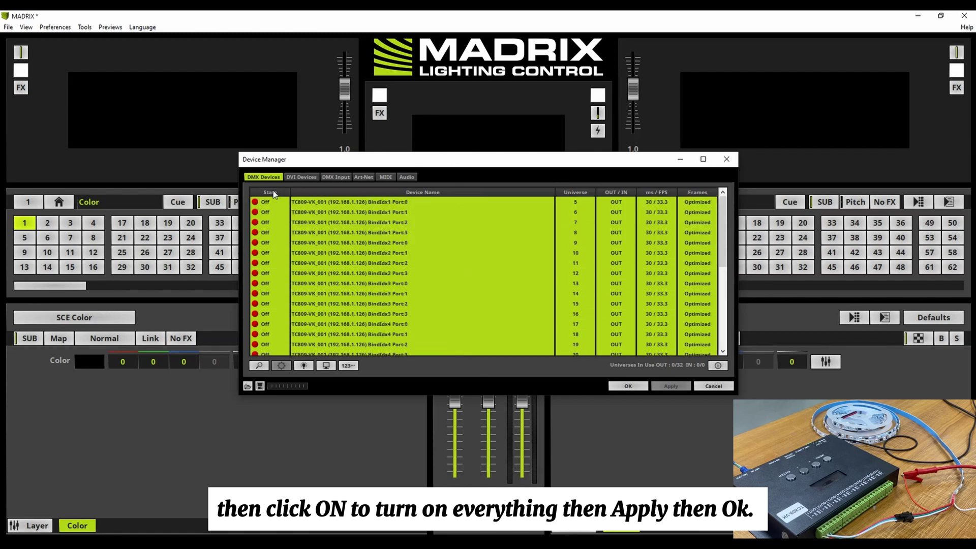
click(275, 203)
click(274, 218)
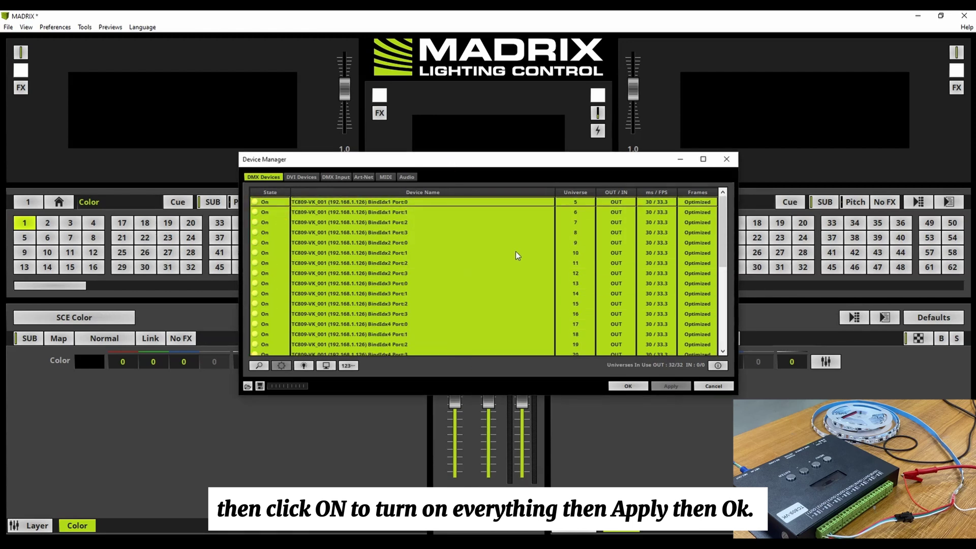
click(635, 386)
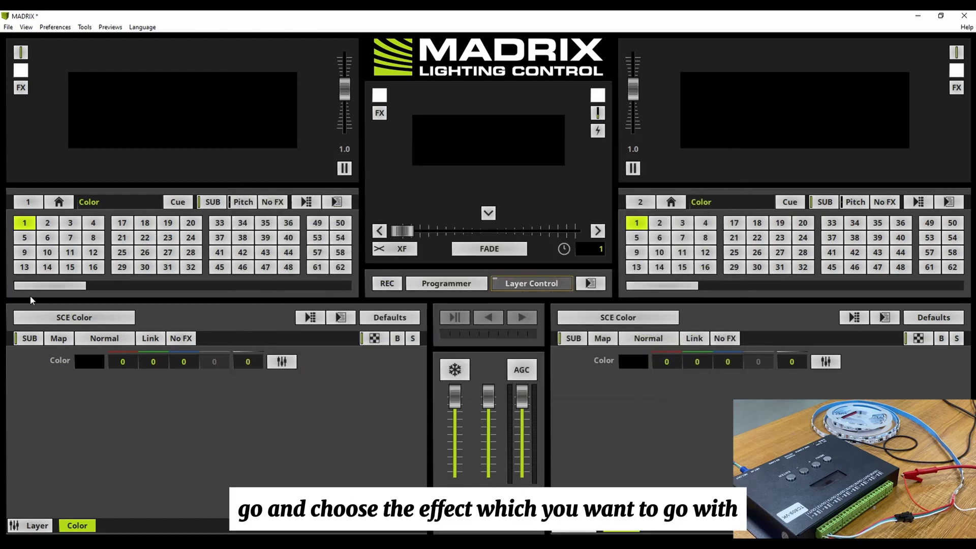
Apply the SCE Plasma effect to the first deck's layer and raise its speed to about 3231 BPM.
click(72, 318)
mouse_move(76, 335)
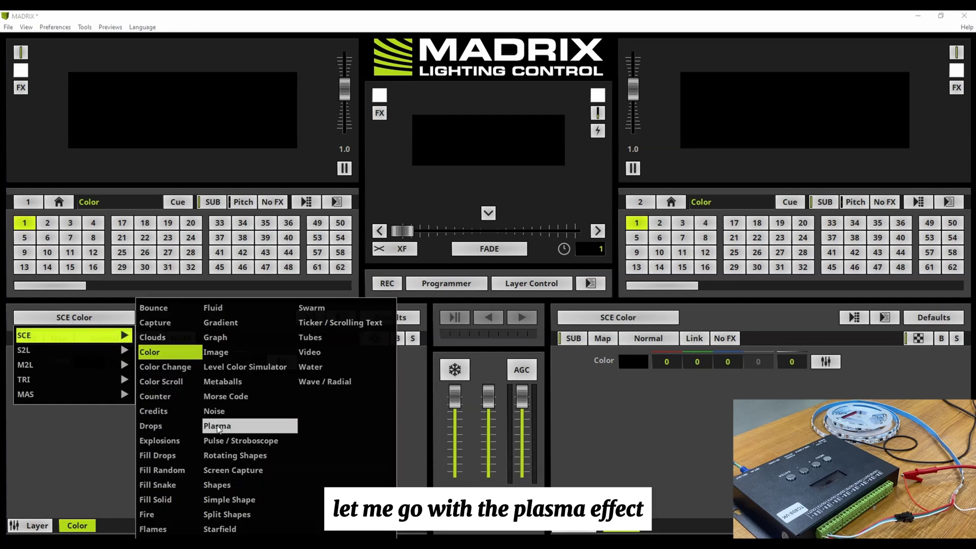
click(218, 427)
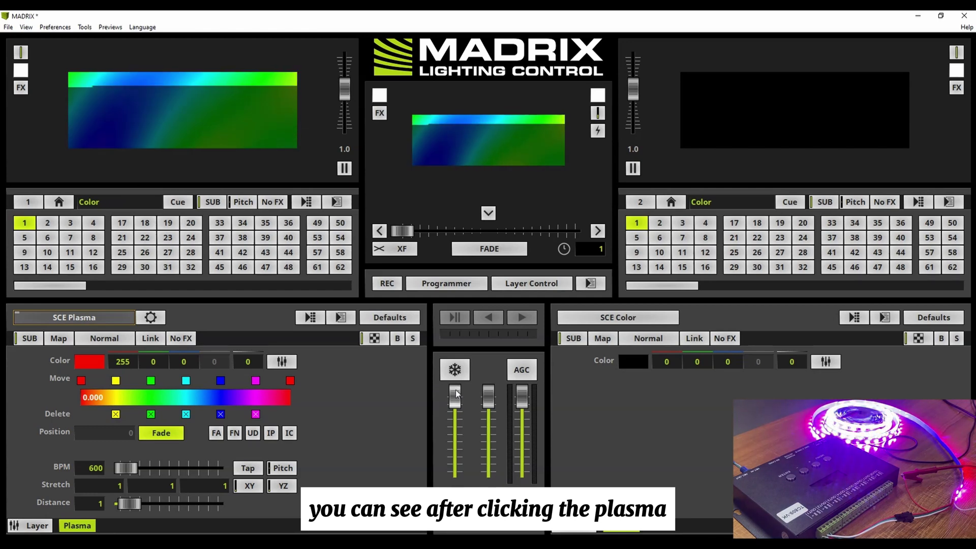
drag(456, 393, 493, 376)
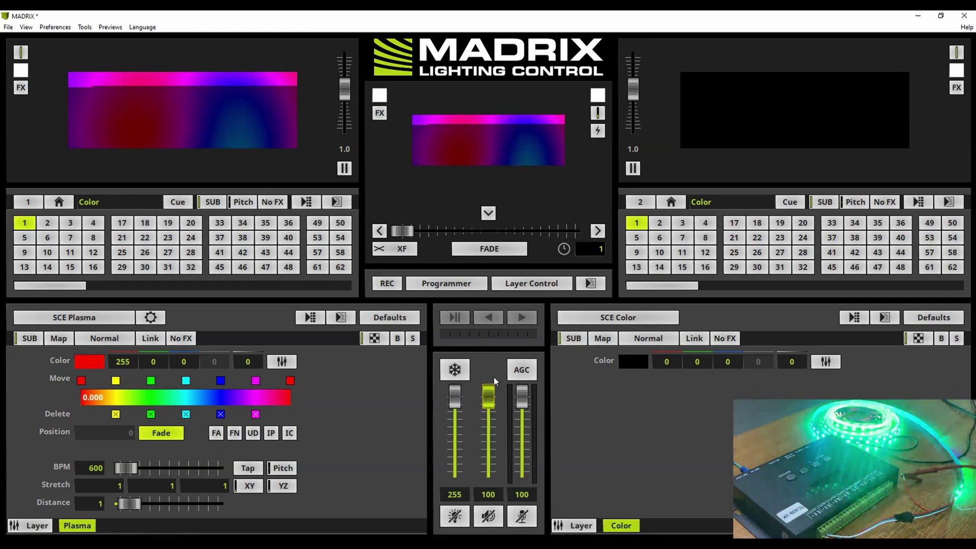
drag(495, 341, 495, 329)
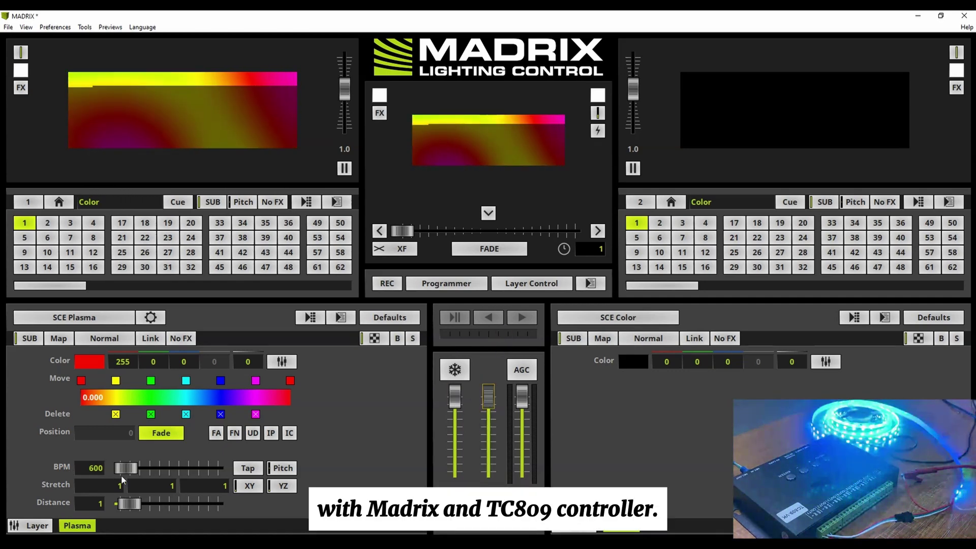
drag(126, 467, 151, 468)
Change the first deck's effect to SCE Wave / Radial, with a length of about 152 and a speed of about 3863 BPM.
click(99, 319)
mouse_move(122, 335)
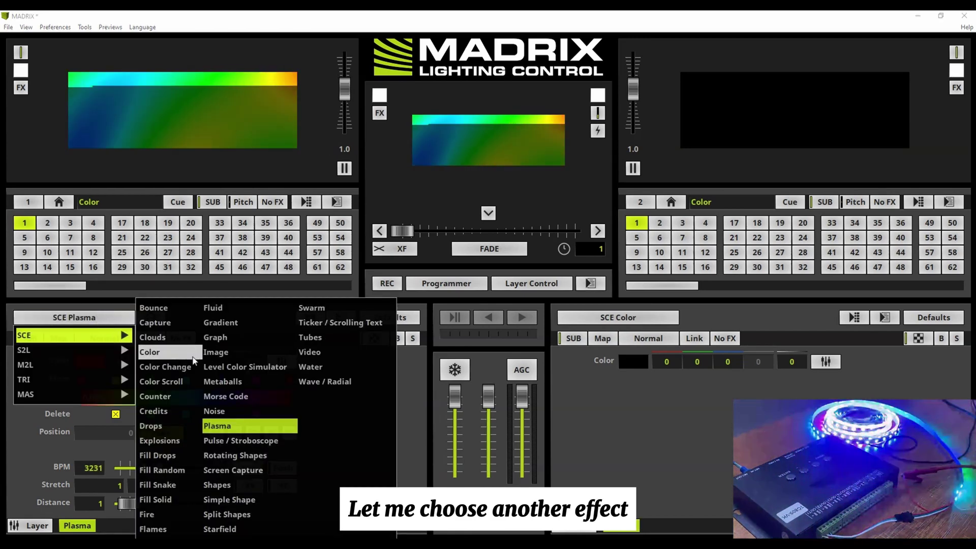
click(326, 382)
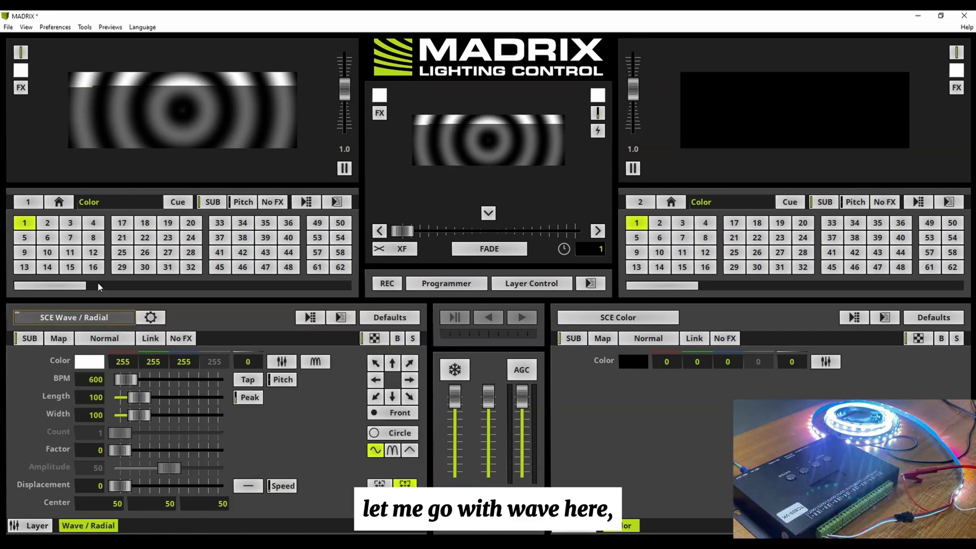
drag(139, 397, 155, 379)
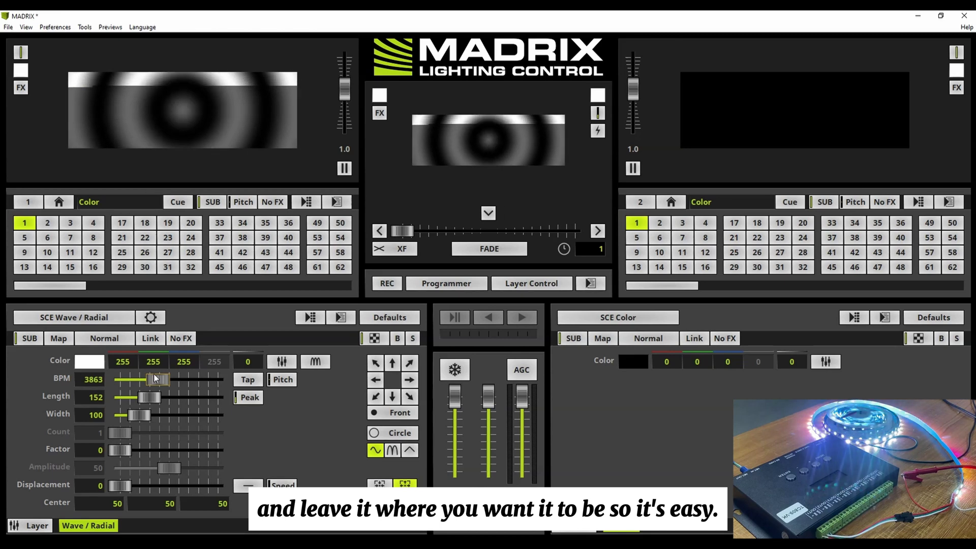